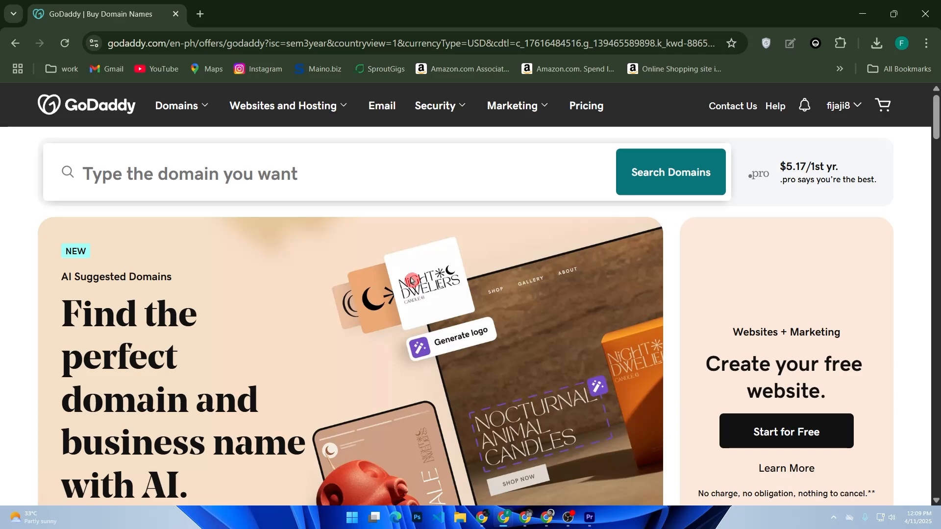
# Step: Go to the account's products page and start the free GoDaddy Website Builder setup
pyautogui.scroll(-2, 412, 281)
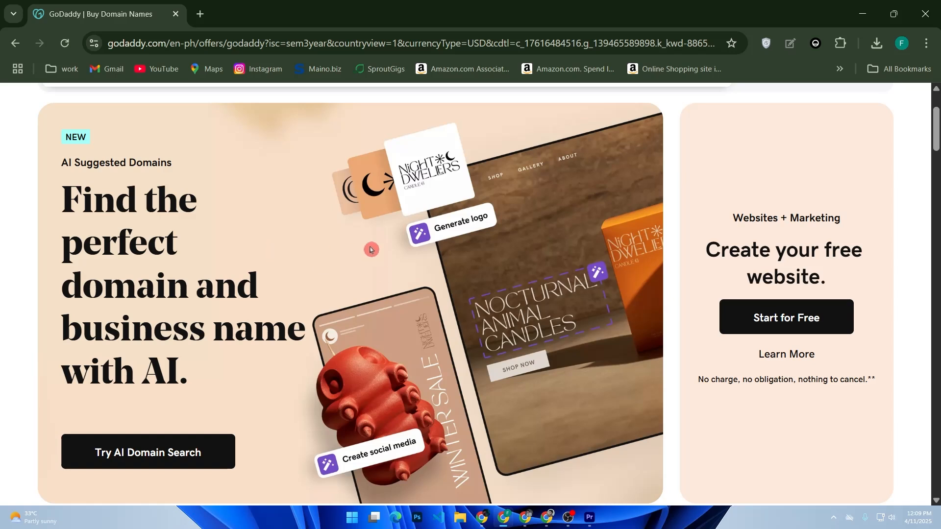
pyautogui.scroll(3, 347, 247)
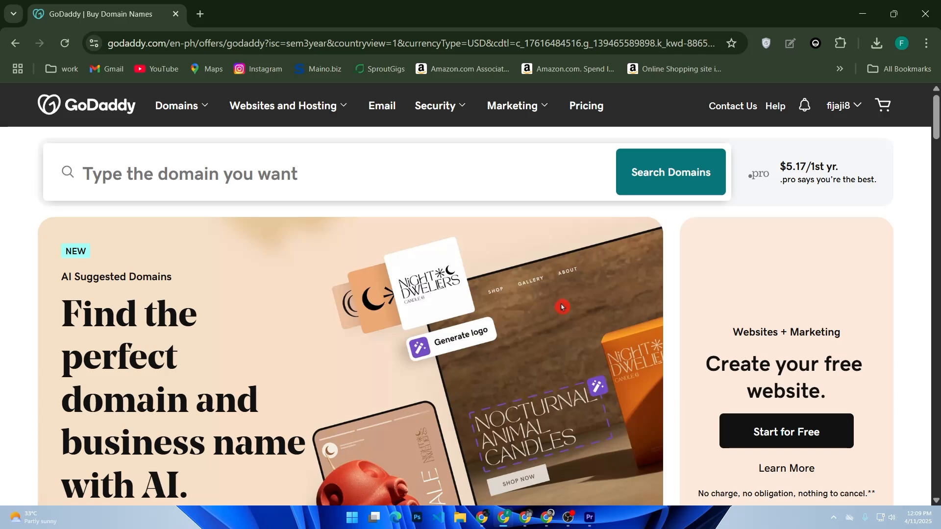
pyautogui.click(858, 106)
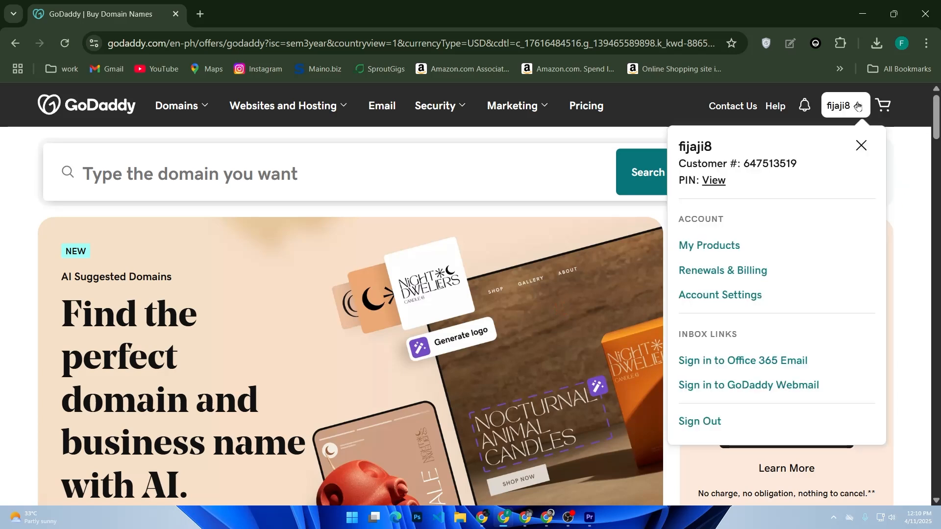
pyautogui.click(704, 250)
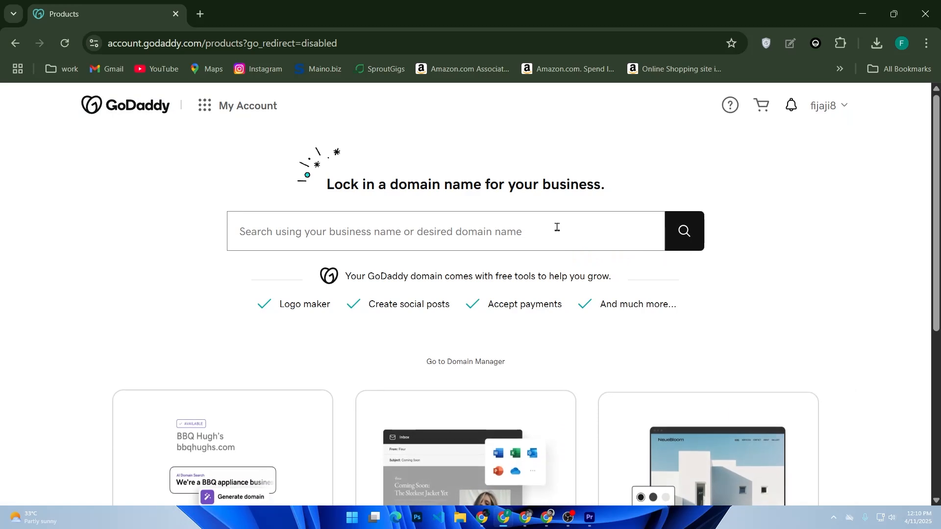
pyautogui.scroll(-5, 553, 223)
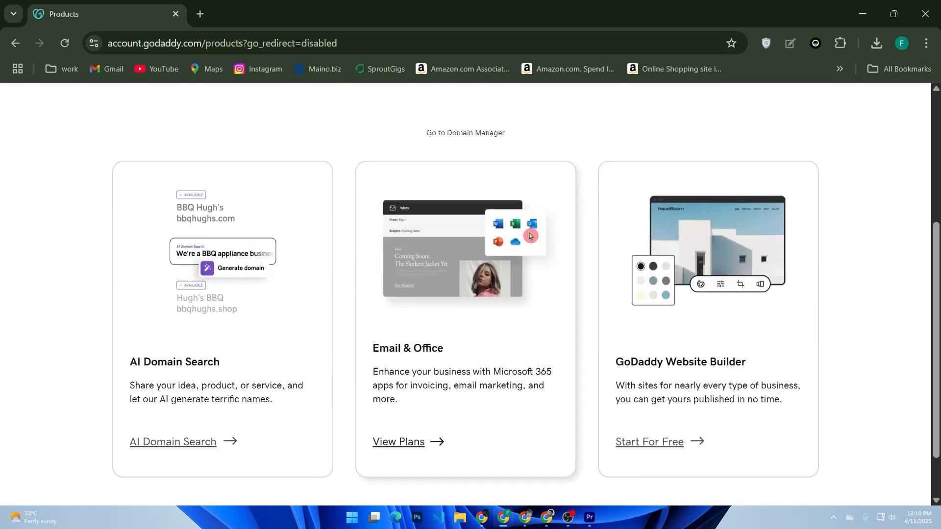
pyautogui.scroll(-2, 510, 248)
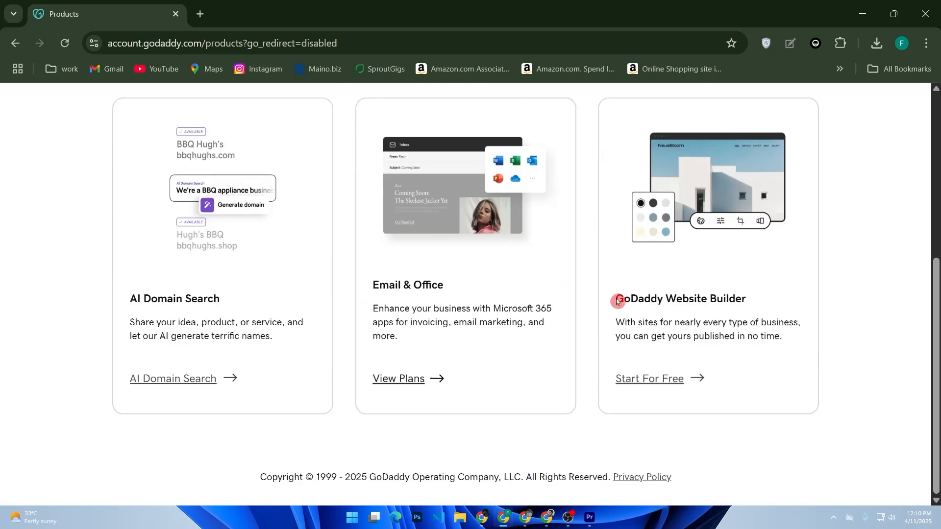
pyautogui.click(639, 381)
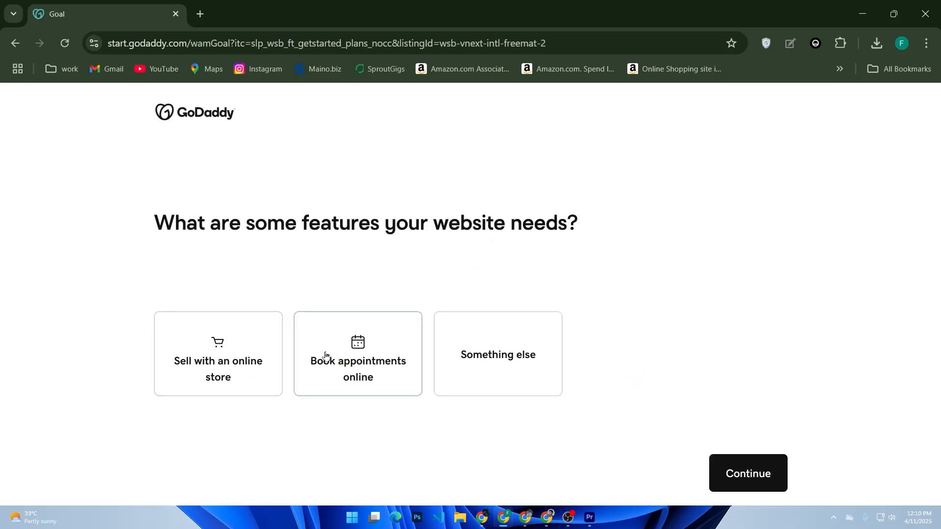
# Step: Choose selling with an online store, booking appointments online and something else as website features, and continue
pyautogui.click(383, 374)
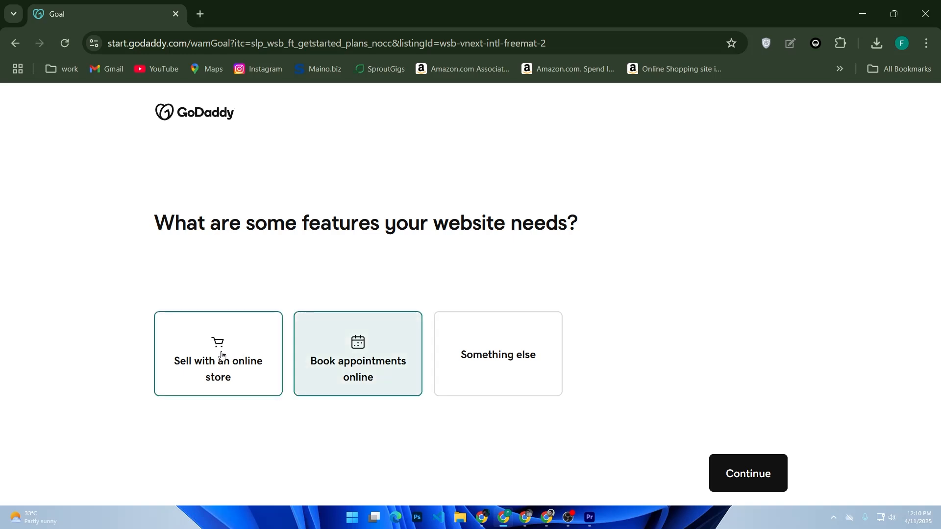
pyautogui.click(219, 357)
pyautogui.click(461, 369)
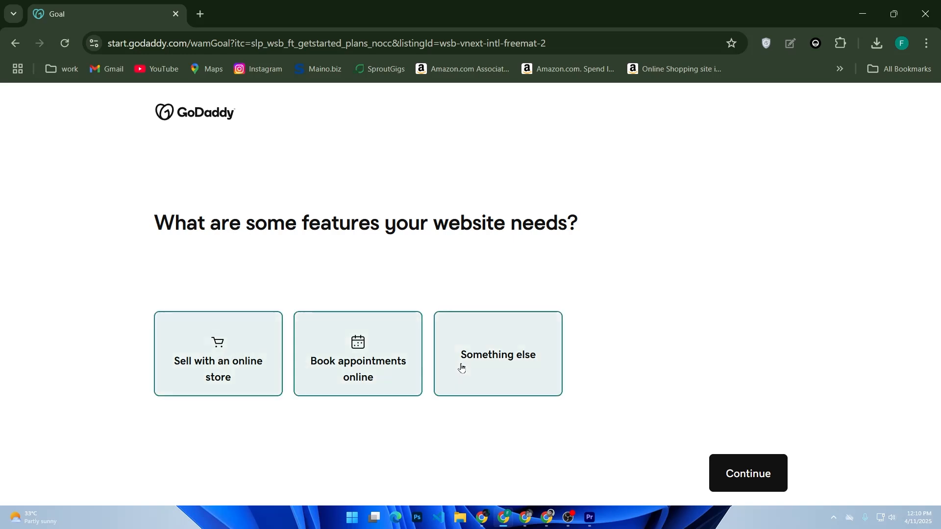
pyautogui.click(716, 458)
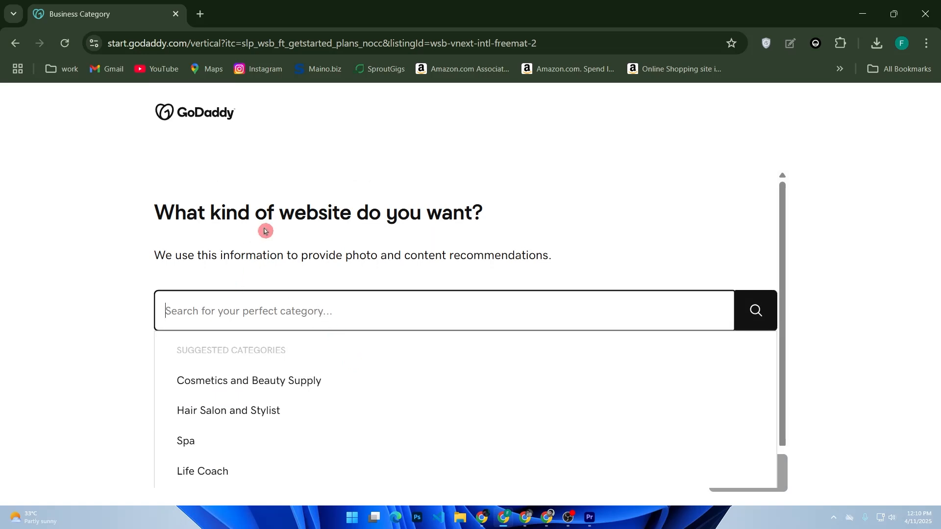
# Step: Set the website category to Spa, enter the website's name, and continue to the contact details
pyautogui.scroll(-1, 235, 365)
pyautogui.click(218, 416)
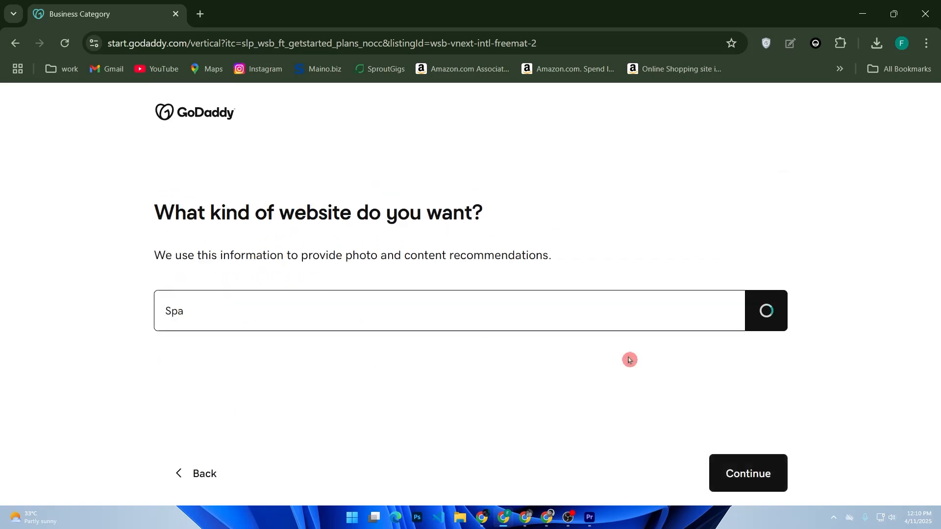
pyautogui.click(727, 472)
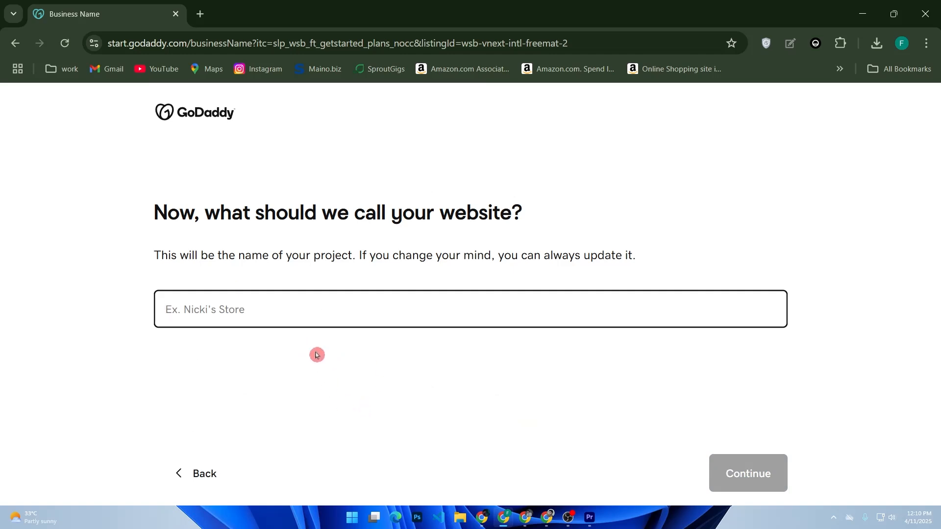
pyautogui.write('fazle')
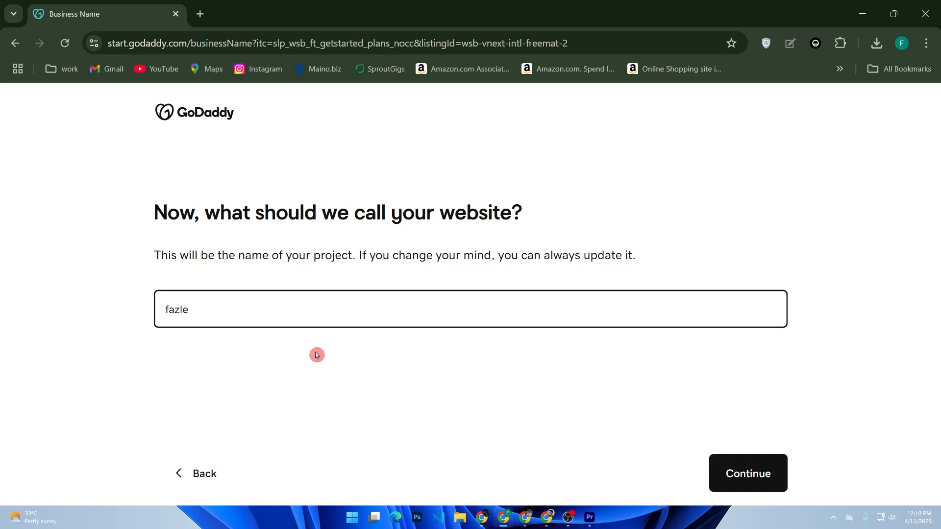
pyautogui.click(719, 472)
# Step: Fill in the business phone number, continue, and skip the business description
pyautogui.scroll(-2, 294, 402)
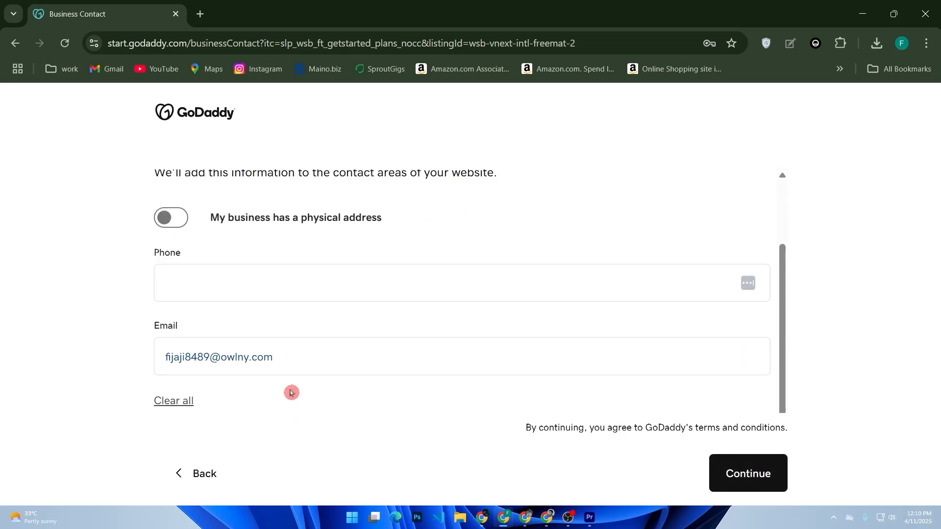
pyautogui.click(262, 290)
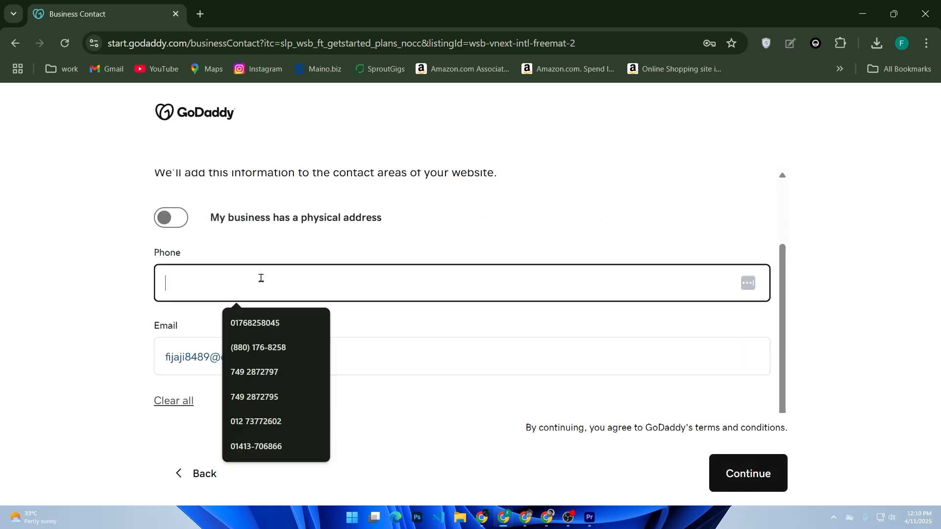
pyautogui.click(263, 322)
pyautogui.click(744, 478)
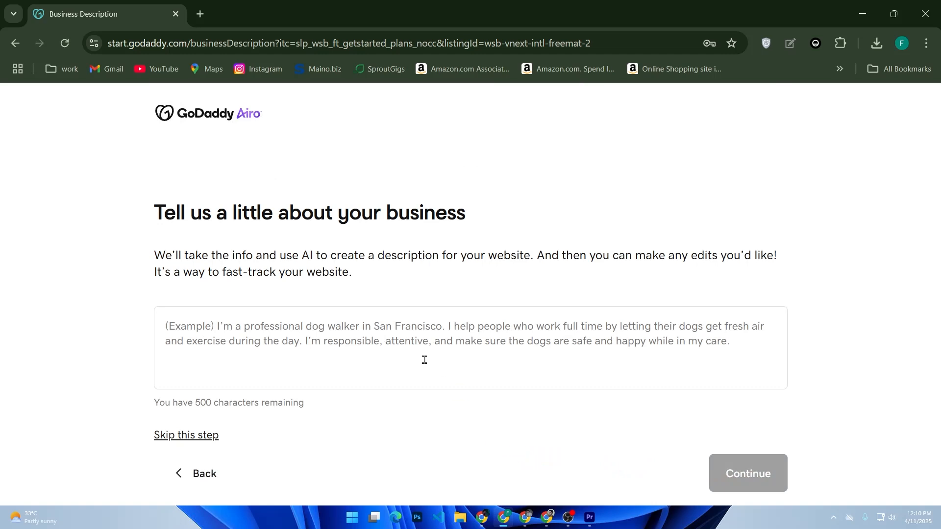
pyautogui.click(208, 434)
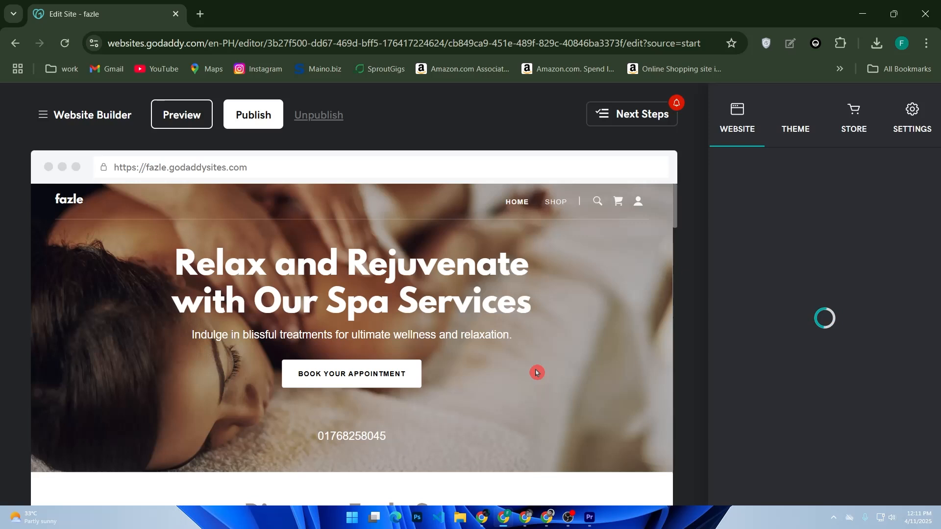
# Step: Open the website's settings in the builder and start managing the site's domain
pyautogui.click(920, 107)
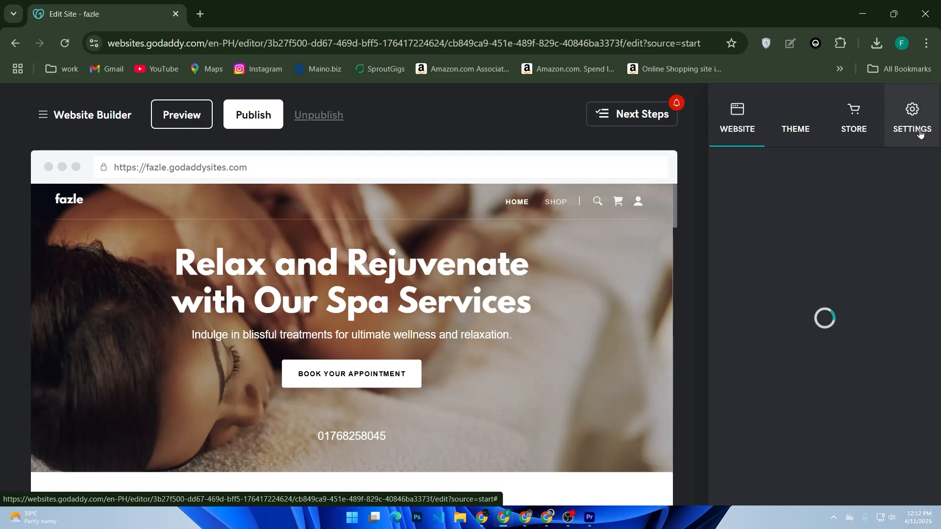
pyautogui.scroll(-3, 582, 301)
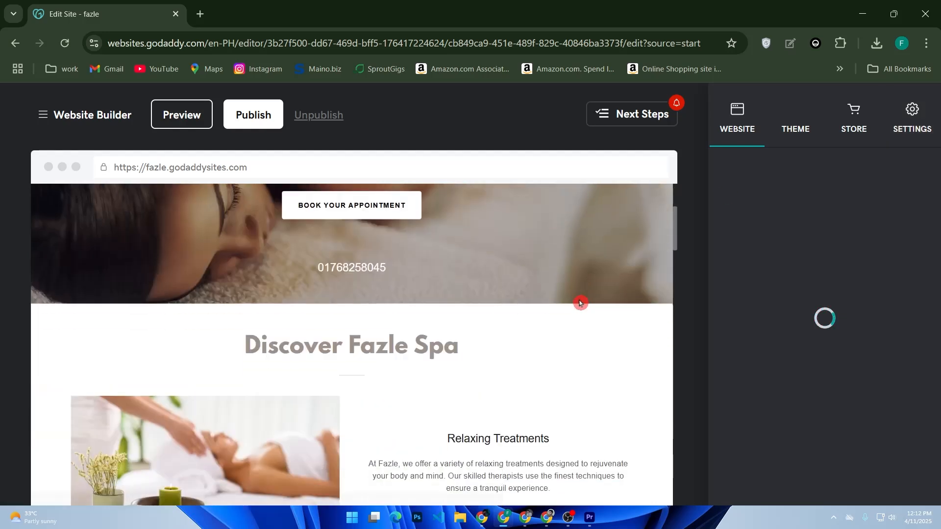
pyautogui.scroll(-3, 582, 302)
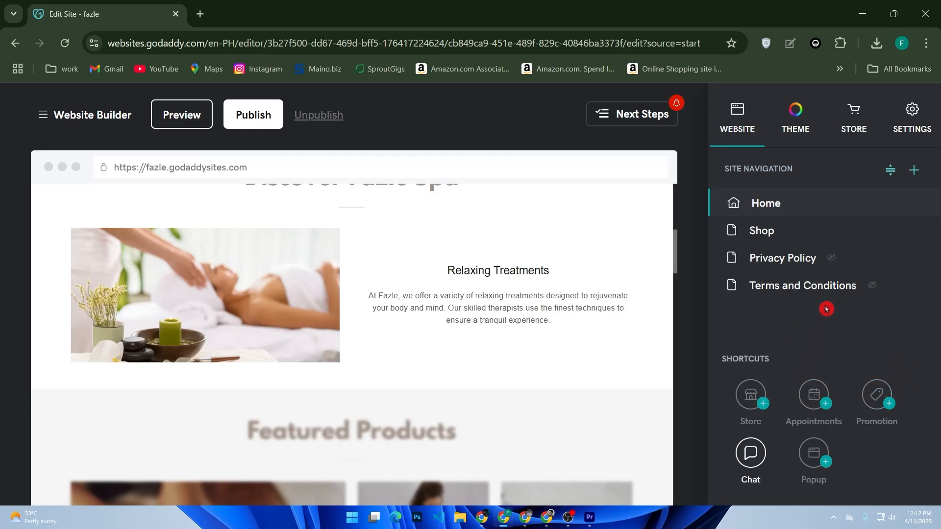
pyautogui.click(913, 117)
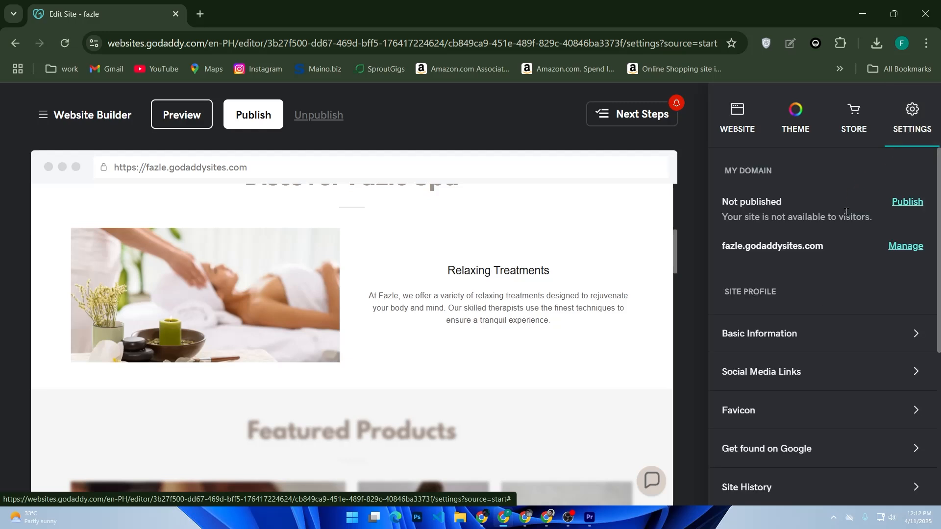
pyautogui.scroll(-2, 842, 235)
pyautogui.scroll(2, 841, 236)
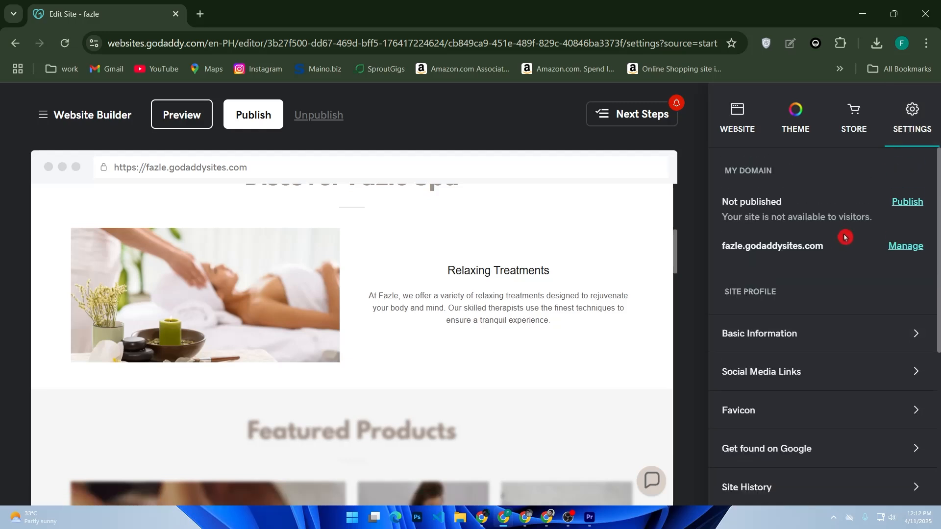
pyautogui.scroll(-5, 842, 236)
pyautogui.scroll(5, 849, 243)
pyautogui.click(910, 208)
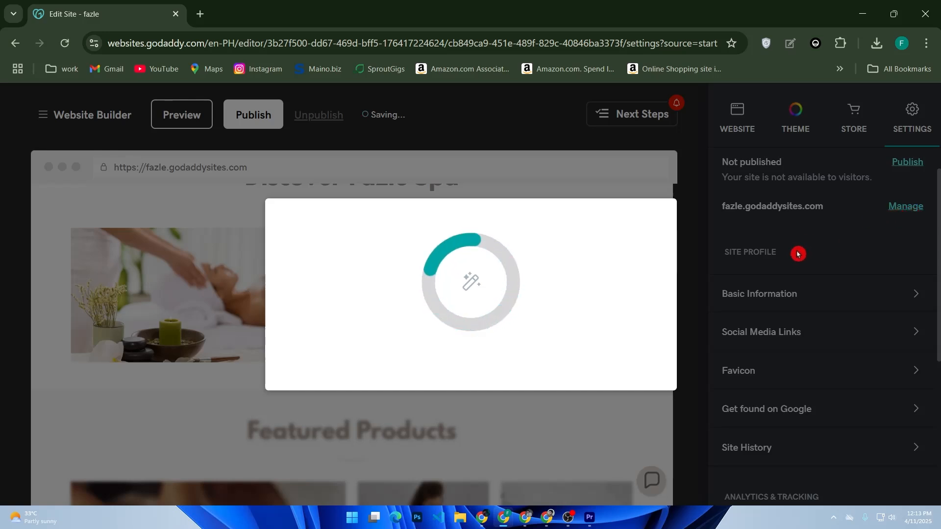
# Step: Open GoDaddy's official site in a new browser tab via a Google search for godaddy, and go to the account's products
pyautogui.click(200, 13)
pyautogui.click(246, 288)
pyautogui.click(260, 310)
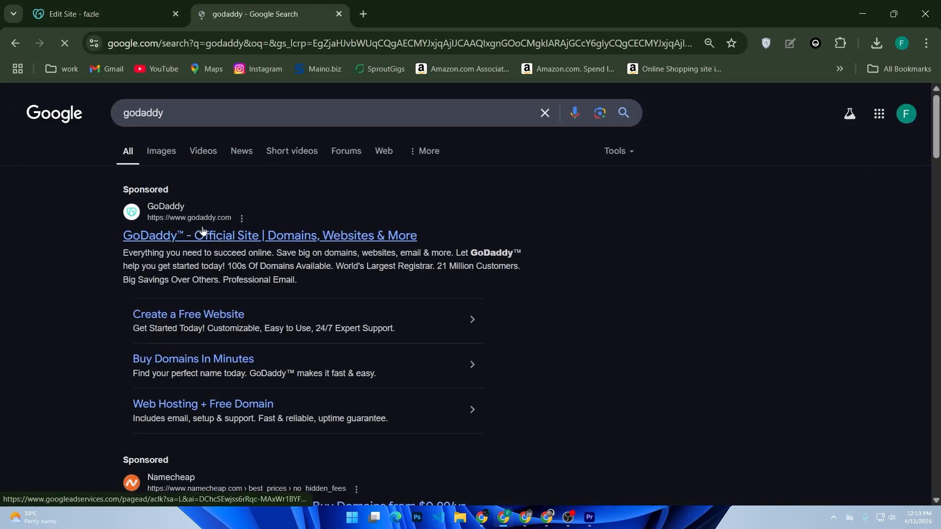
pyautogui.click(203, 230)
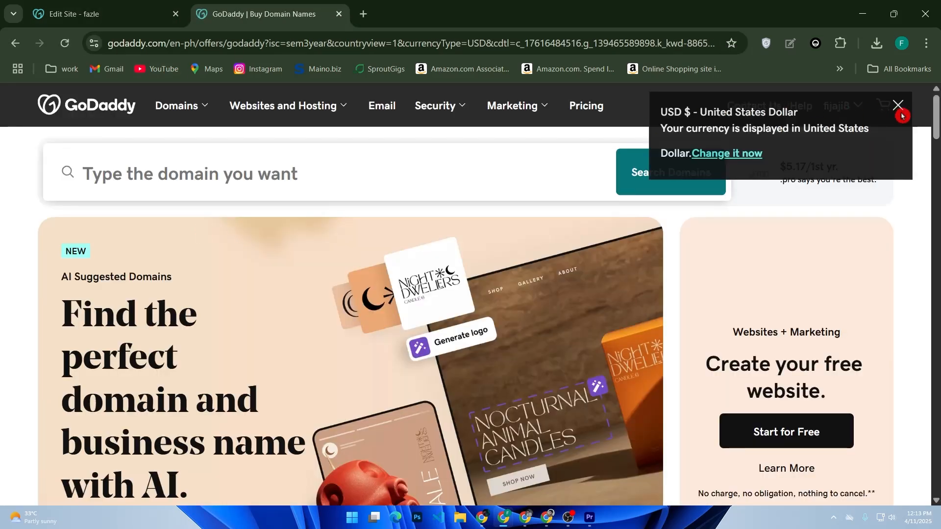
pyautogui.click(901, 113)
pyautogui.click(839, 106)
pyautogui.click(701, 246)
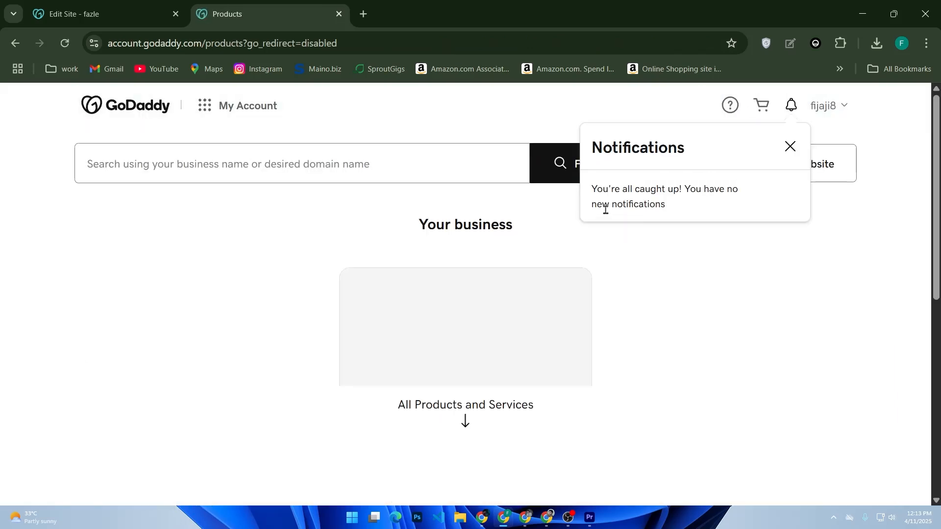
pyautogui.click(790, 146)
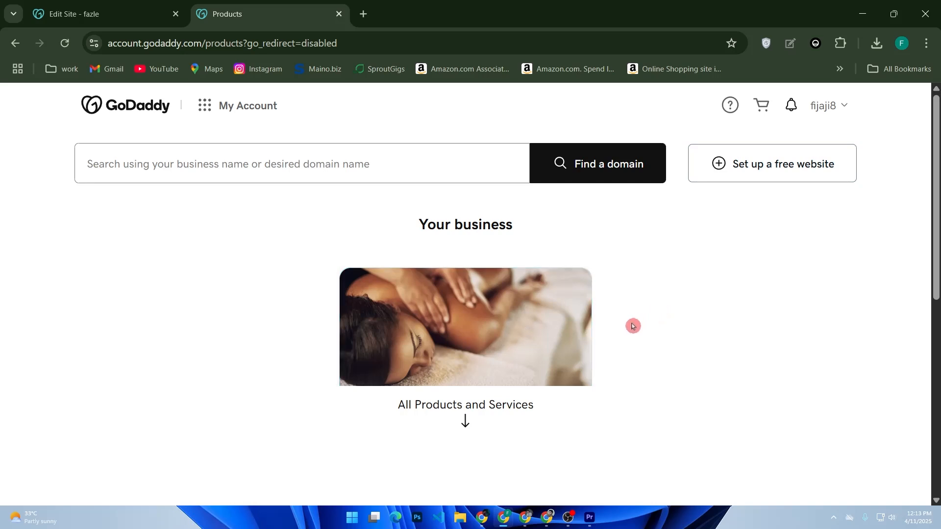
# Step: Review the account's products and open the dashboard of the spa website
pyautogui.scroll(-2, 618, 317)
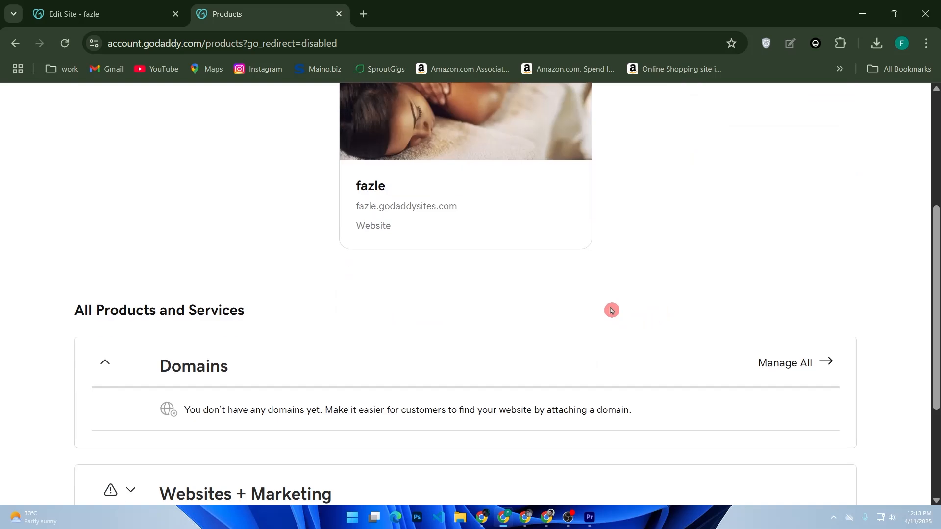
pyautogui.scroll(-3, 611, 311)
pyautogui.scroll(6, 611, 311)
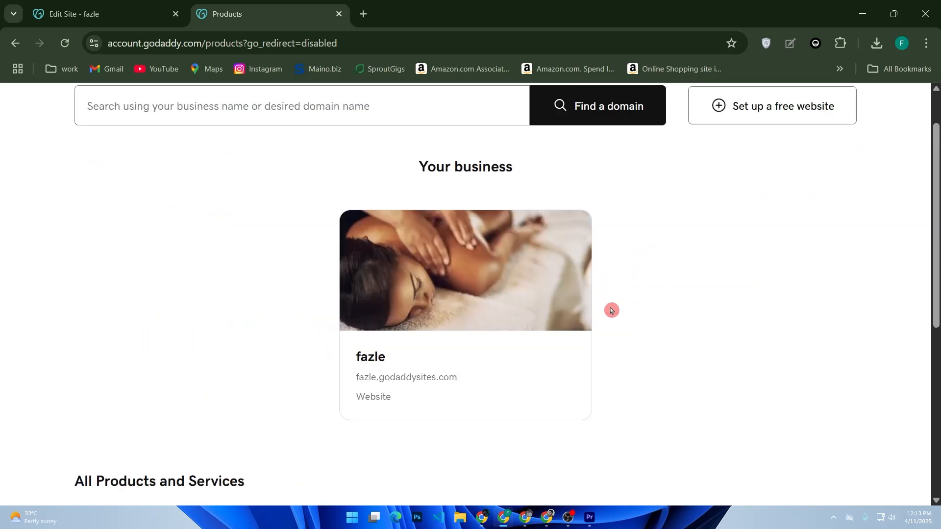
pyautogui.click(535, 382)
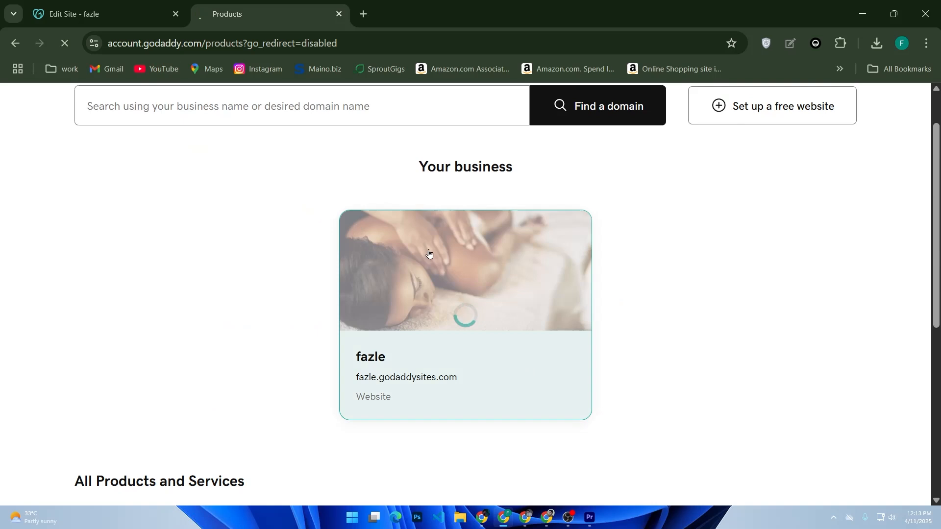
# Step: Check the builder's progress, and examine the website dashboard's next steps and its navigation sections
pyautogui.click(116, 7)
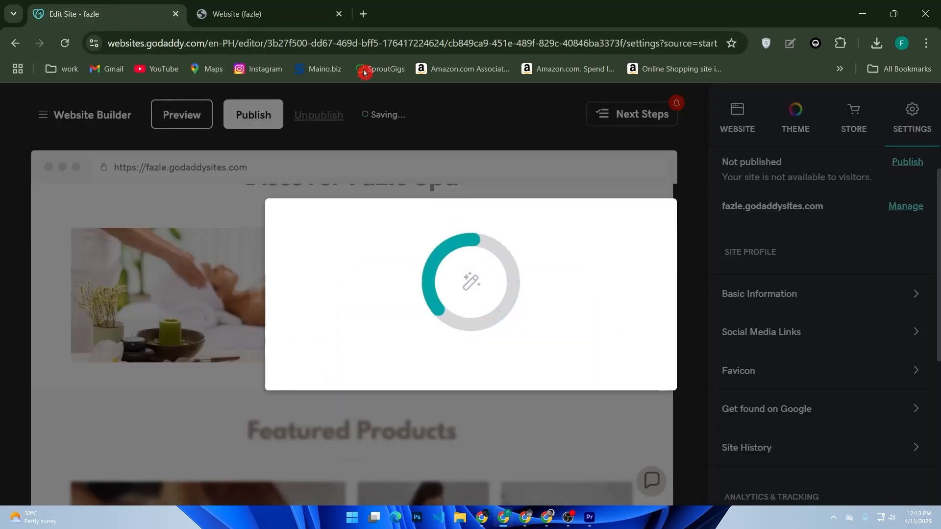
pyautogui.click(286, 4)
pyautogui.scroll(-5, 151, 189)
pyautogui.scroll(-5, 308, 216)
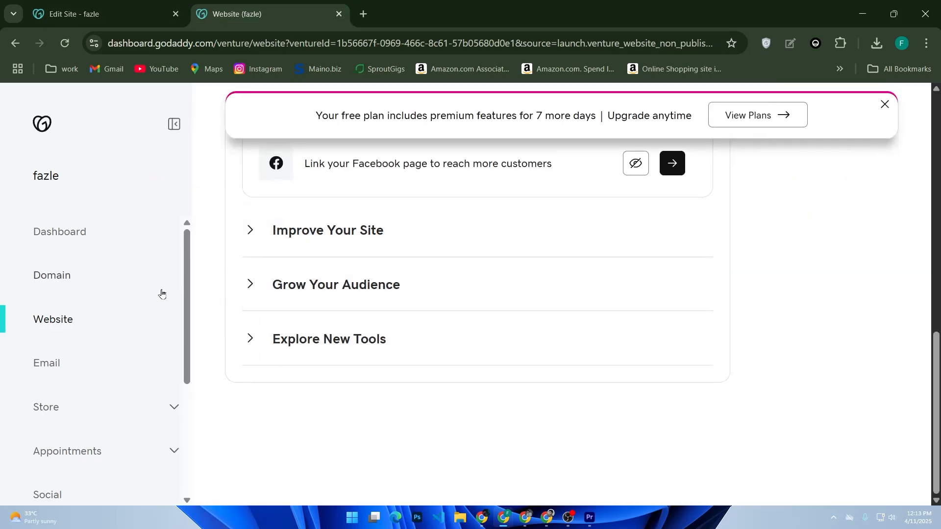
pyautogui.scroll(-4, 179, 294)
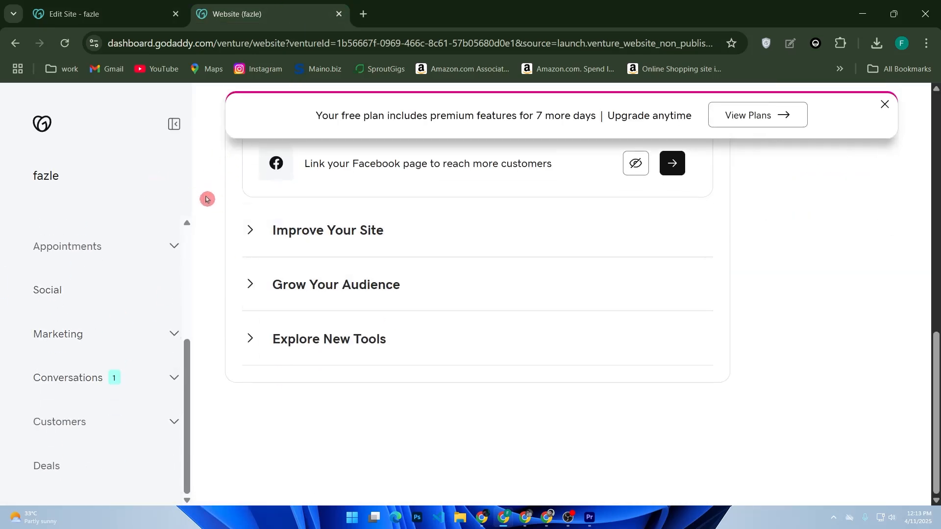
pyautogui.scroll(5, 211, 197)
pyautogui.scroll(3, 212, 198)
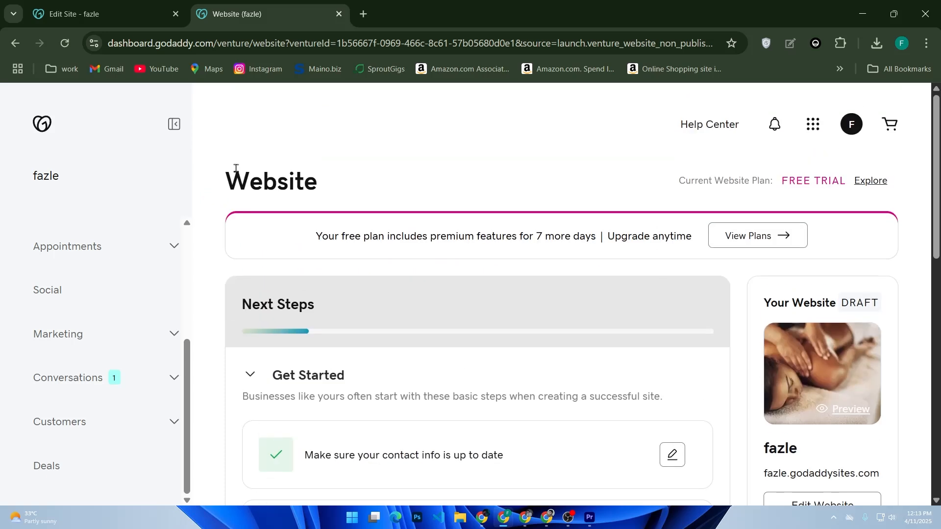
# Step: Open the account's renewals and billing page and view its payment methods
pyautogui.click(844, 131)
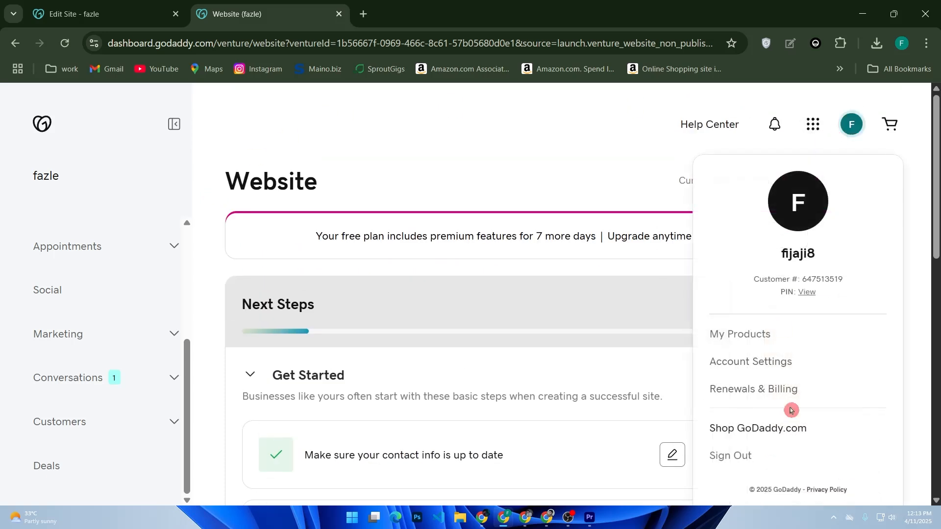
pyautogui.click(765, 391)
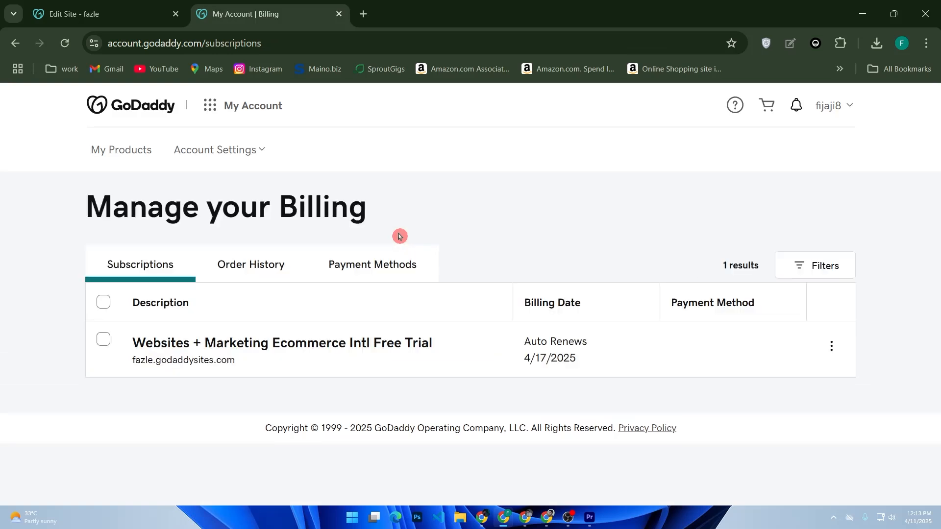
pyautogui.click(387, 264)
pyautogui.scroll(-2, 387, 265)
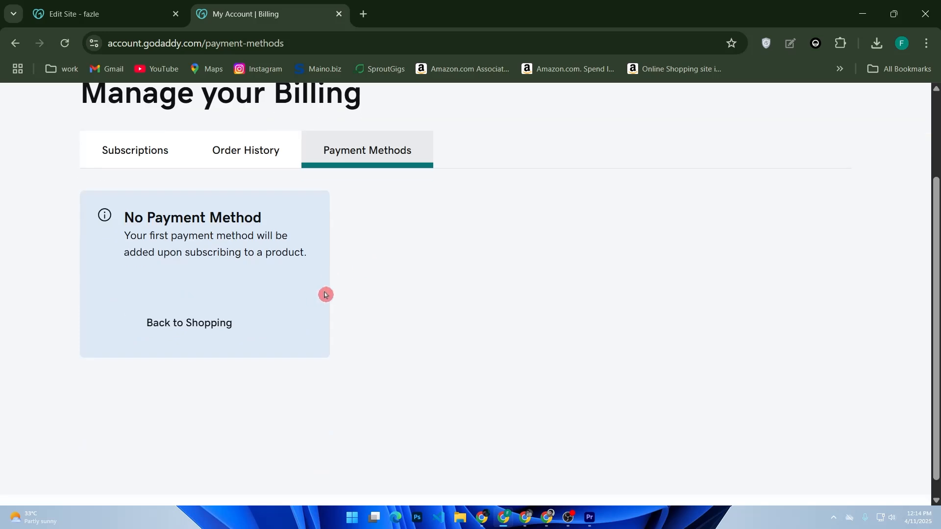